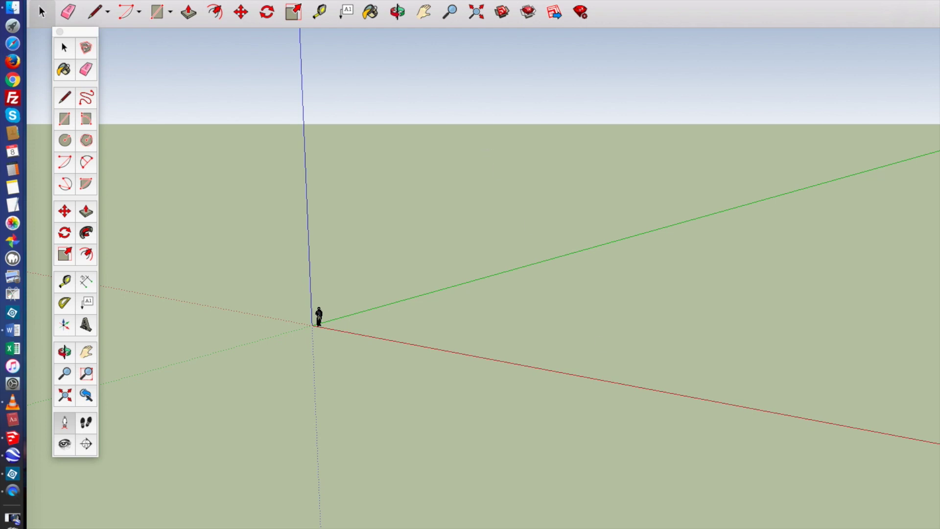
Search the 3D Warehouse for "eolienne".
key(space)
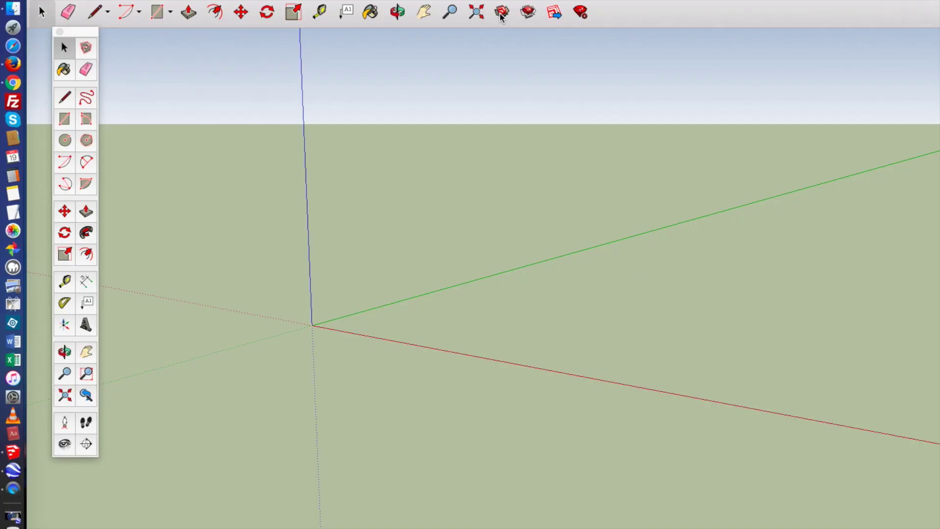
click(420, 181)
click(158, 12)
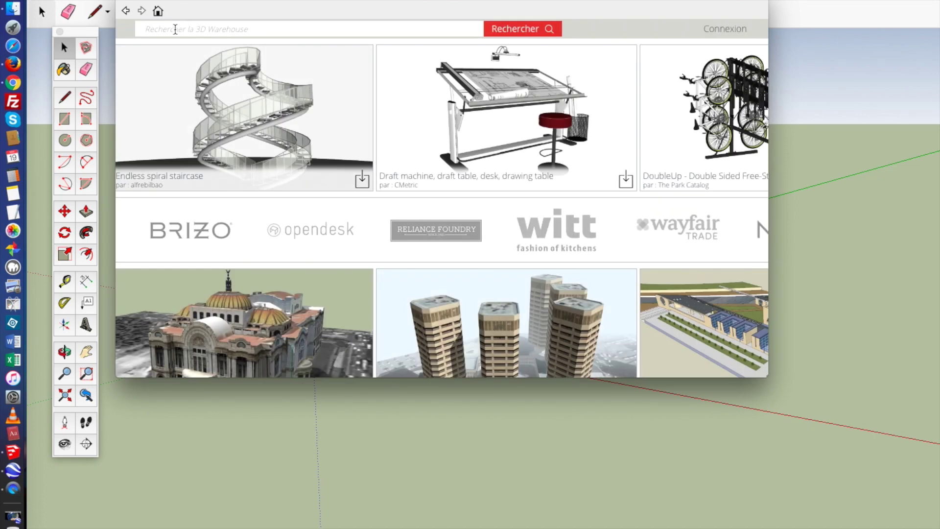
text(eolienne)
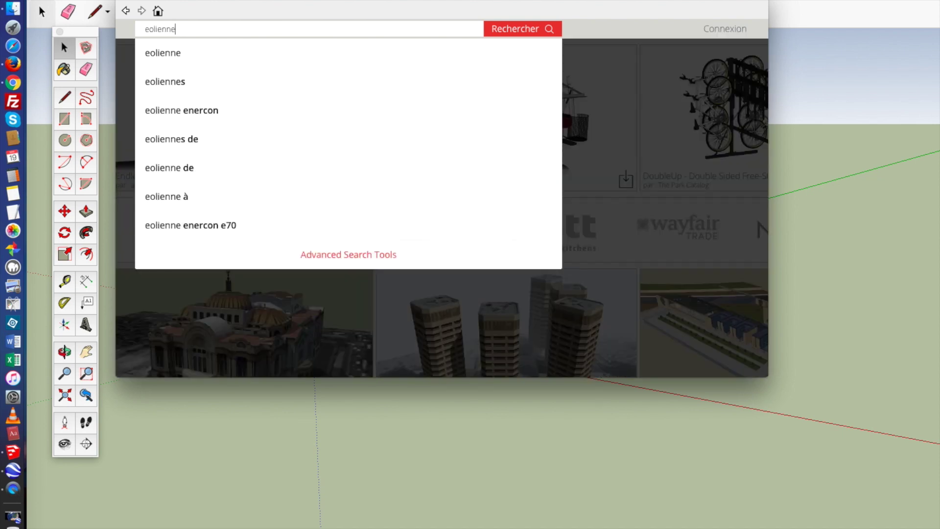
key(Return)
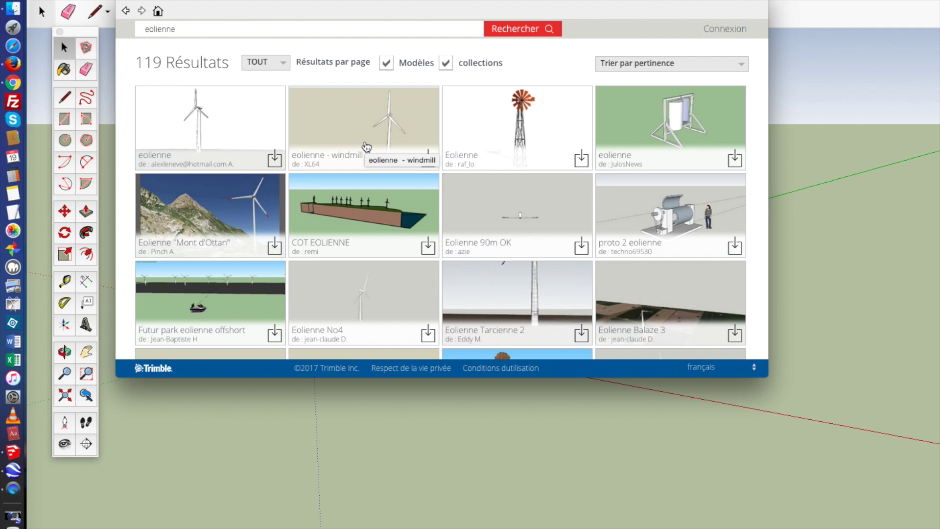
Download the "eolienne - windmill" model and load it directly into the current SketchUp model at the origin.
click(366, 147)
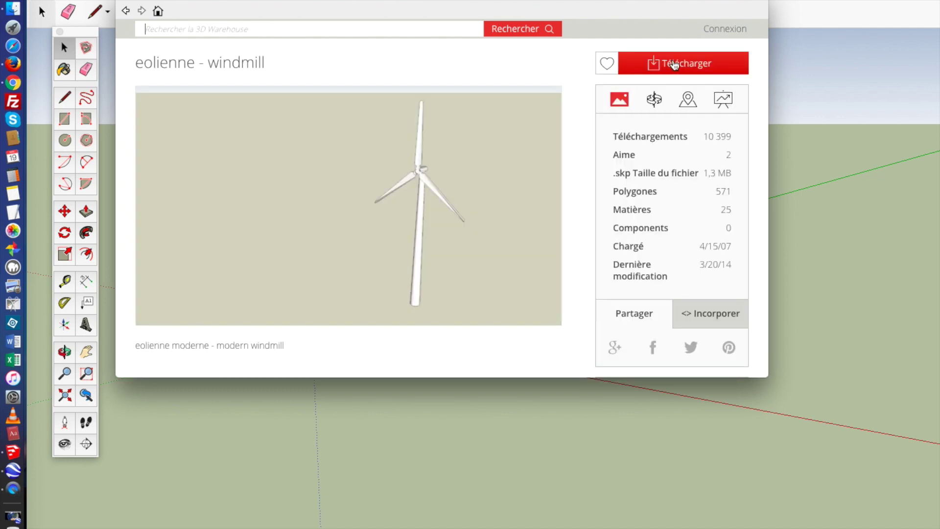
click(673, 65)
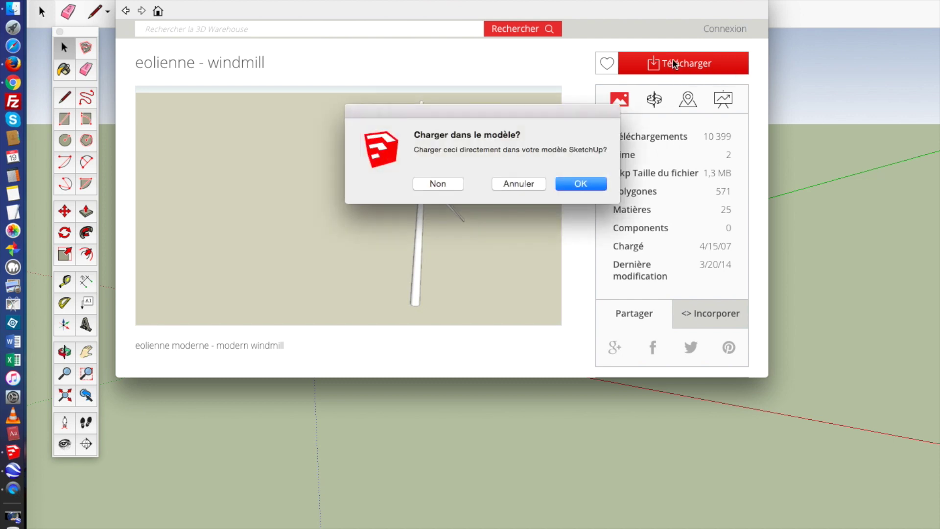
click(581, 185)
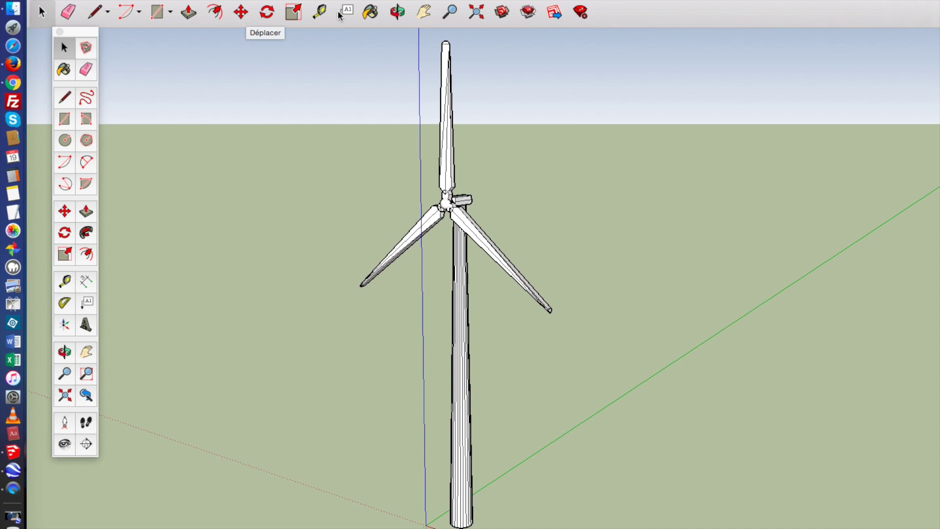
Examine the imported wind turbine and its tower base from ground level and from above.
click(397, 12)
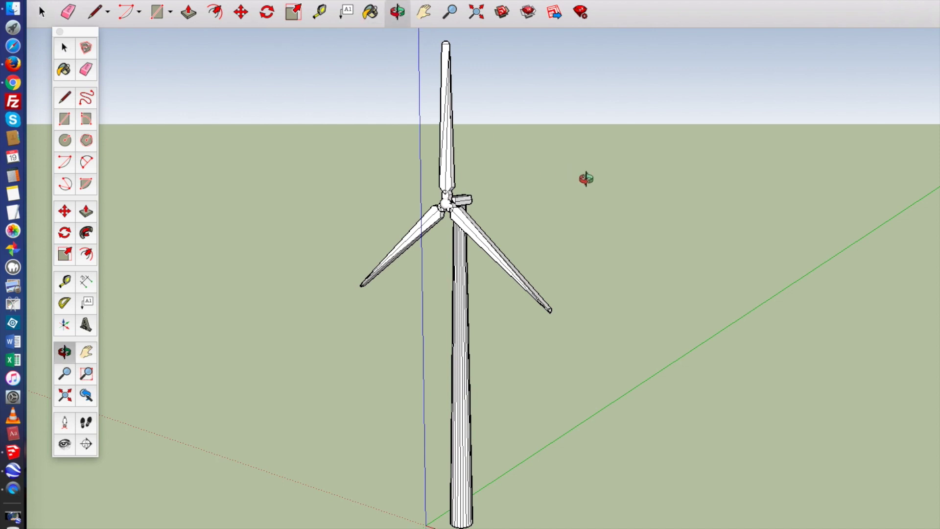
mouse_move(602, 155)
mouse_down()
mouse_move(598, 176)
mouse_move(600, 158)
mouse_up()
drag(567, 384, 568, 338)
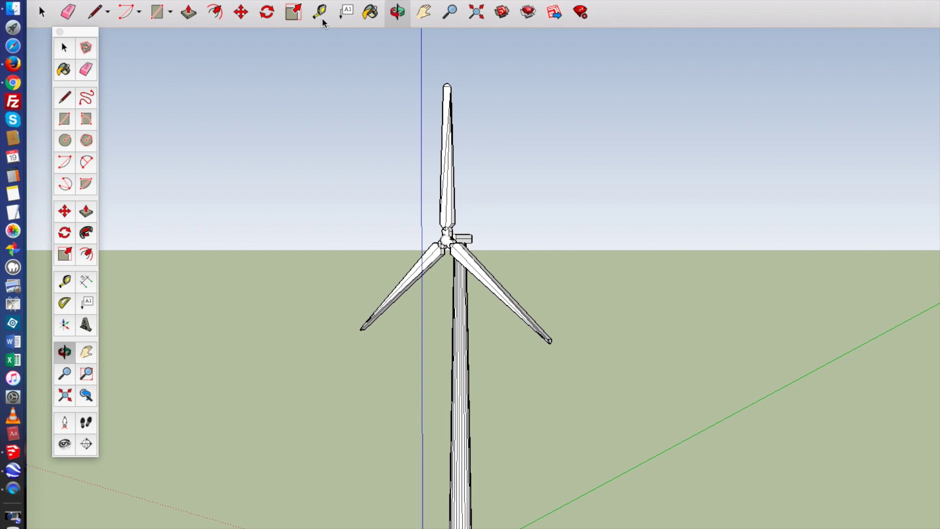
click(424, 13)
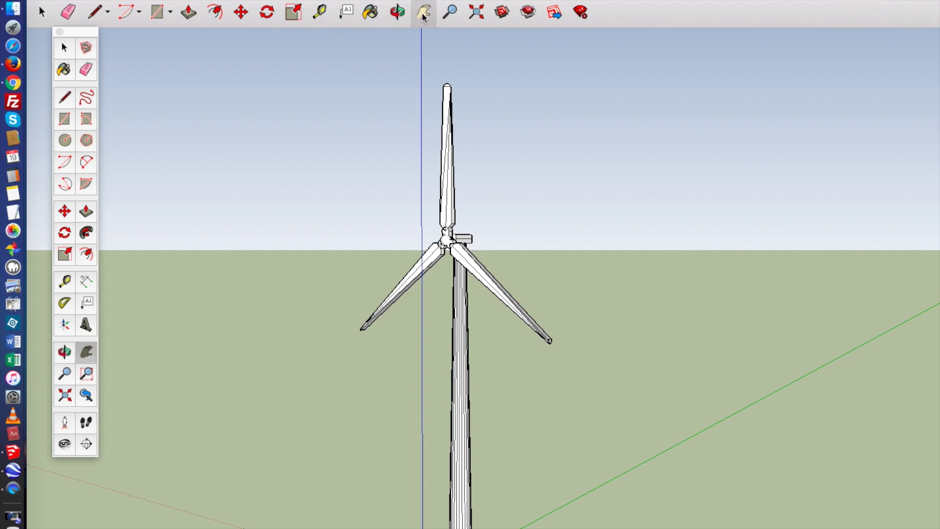
drag(556, 260, 583, 191)
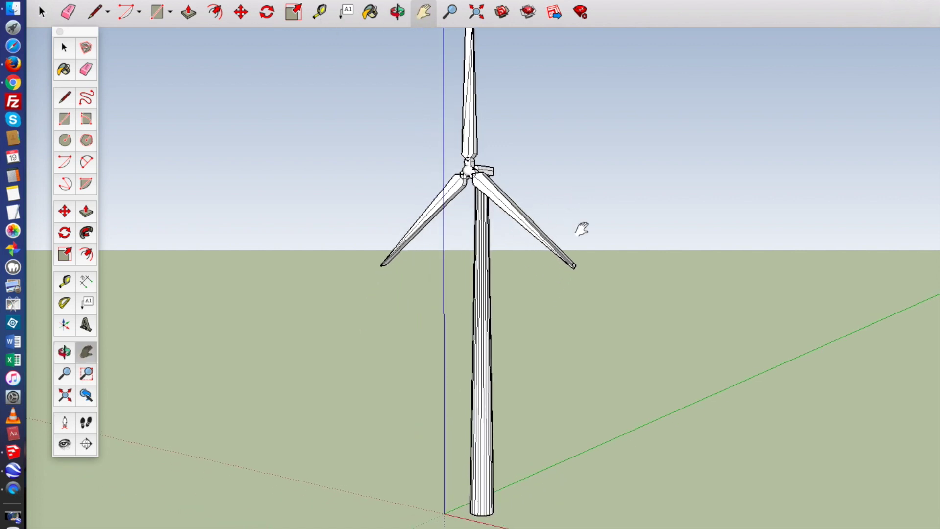
drag(598, 417, 502, 360)
drag(281, 459, 435, 385)
click(394, 13)
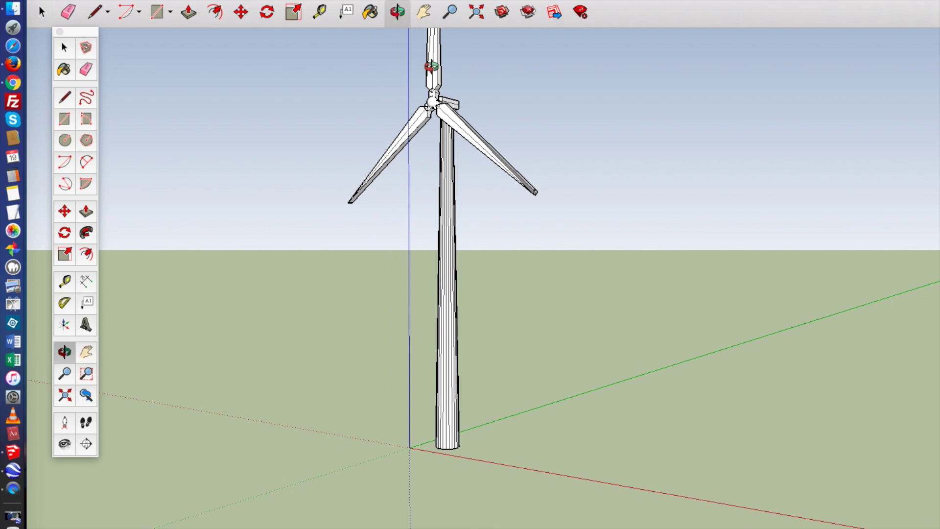
drag(431, 69, 460, 455)
drag(578, 234, 640, 338)
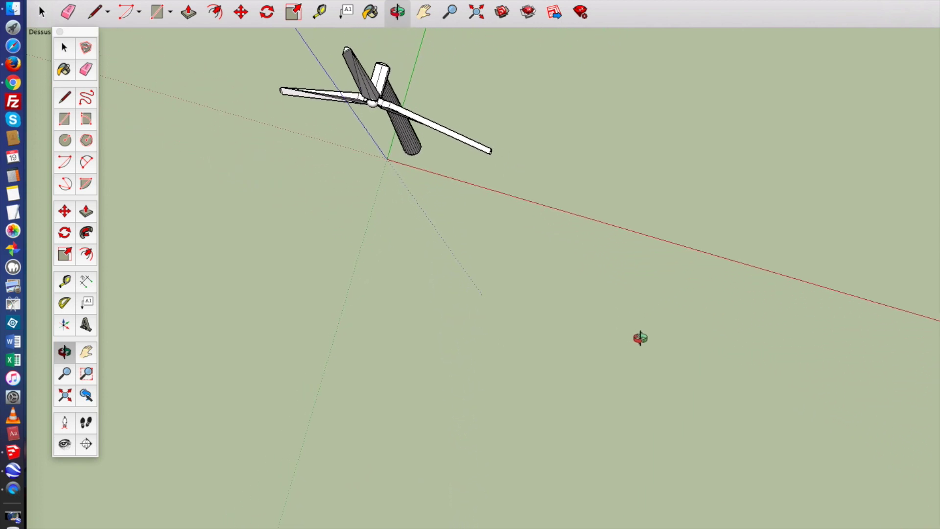
drag(373, 159, 640, 151)
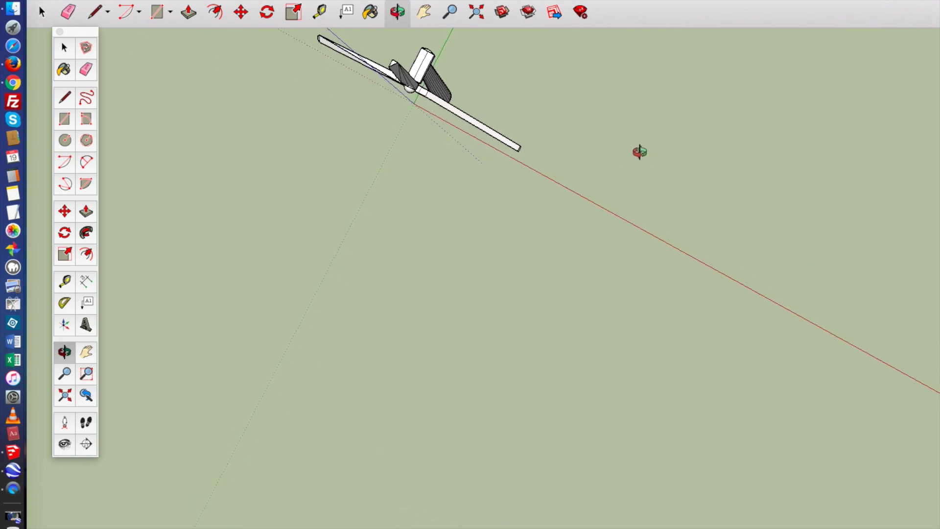
Move the wind turbine a short distance to reposition it near the axes' origin.
click(240, 12)
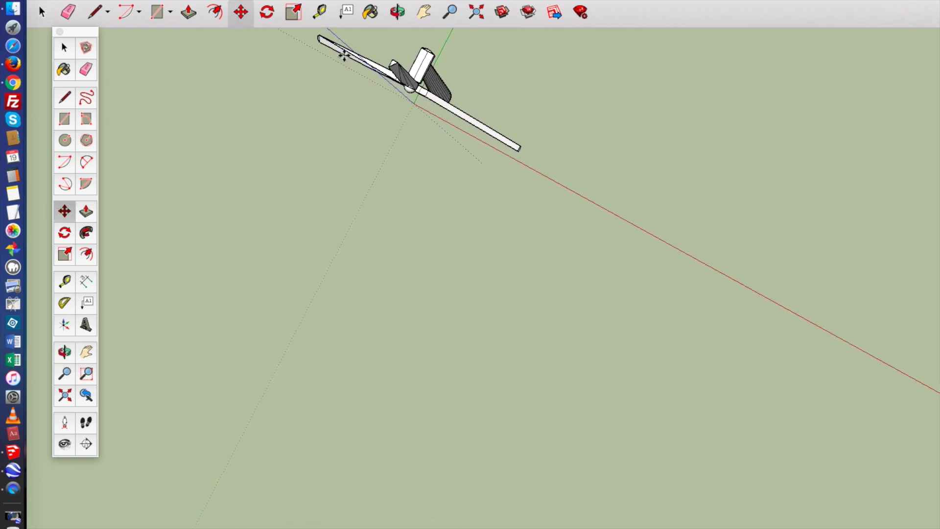
click(423, 65)
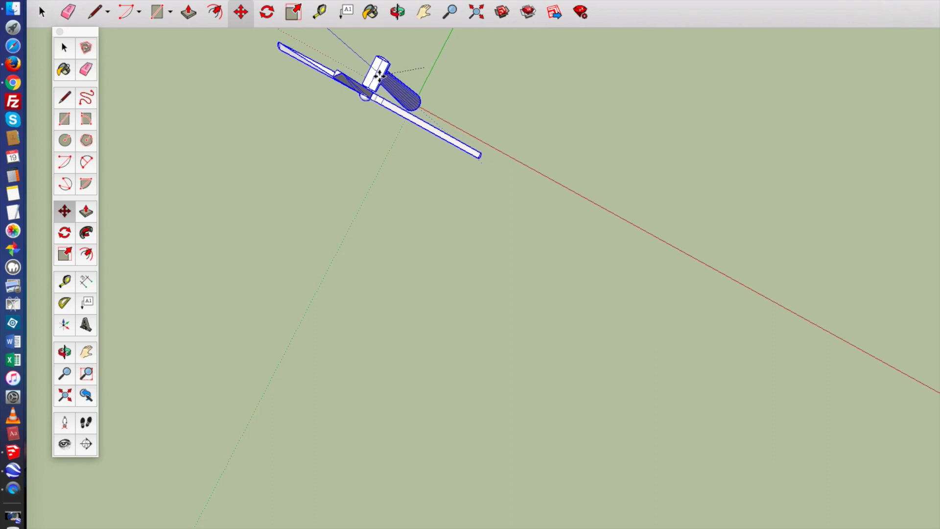
click(382, 76)
Inspect the repositioned turbine from overhead and around to its front, checking the tower base against the axes.
click(400, 16)
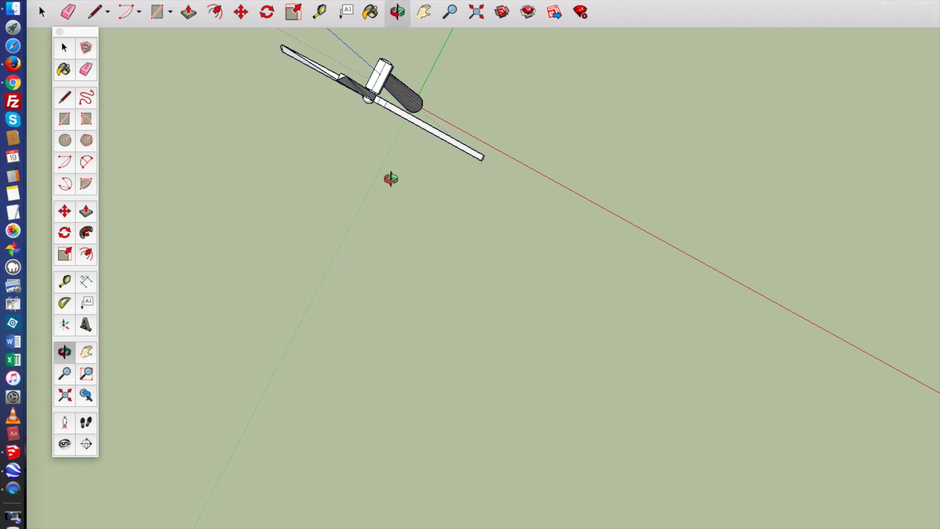
drag(388, 185, 533, 228)
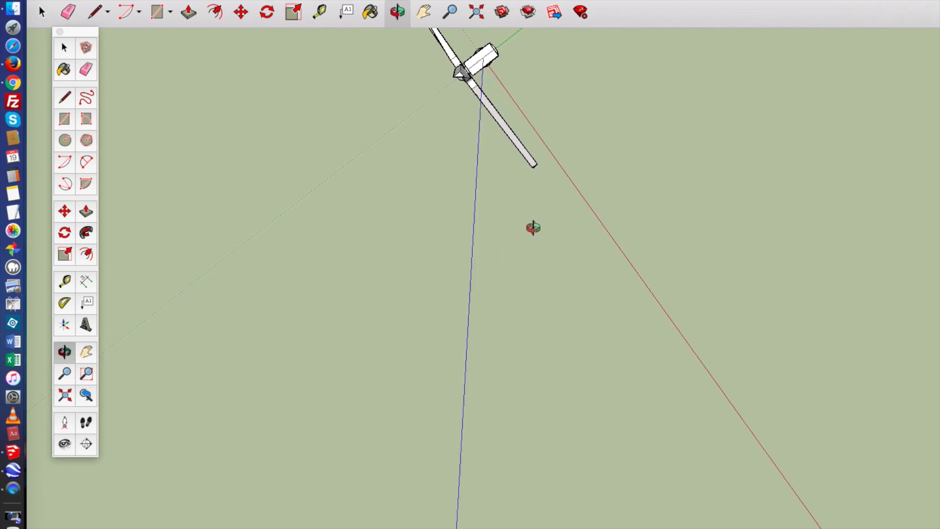
click(424, 12)
drag(418, 296, 443, 269)
drag(405, 151, 344, 195)
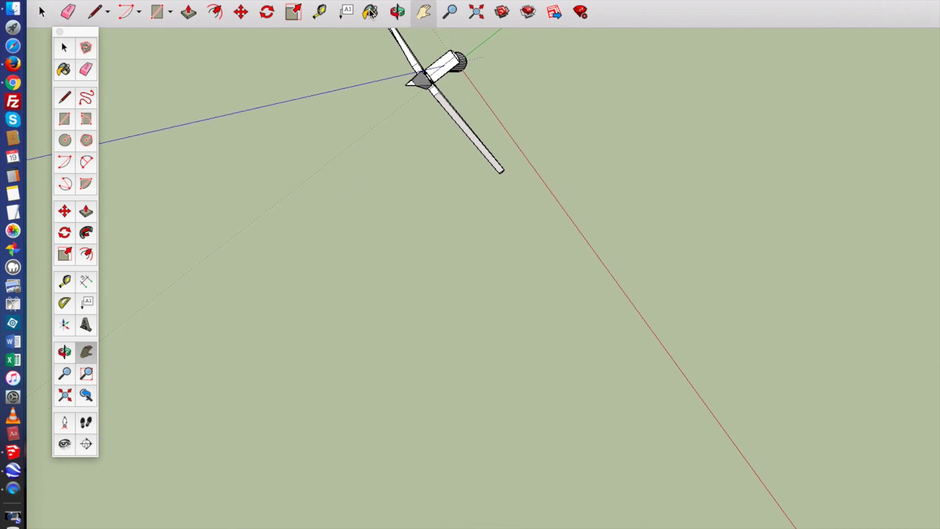
click(397, 12)
drag(554, 130, 535, 66)
drag(372, 256, 509, 142)
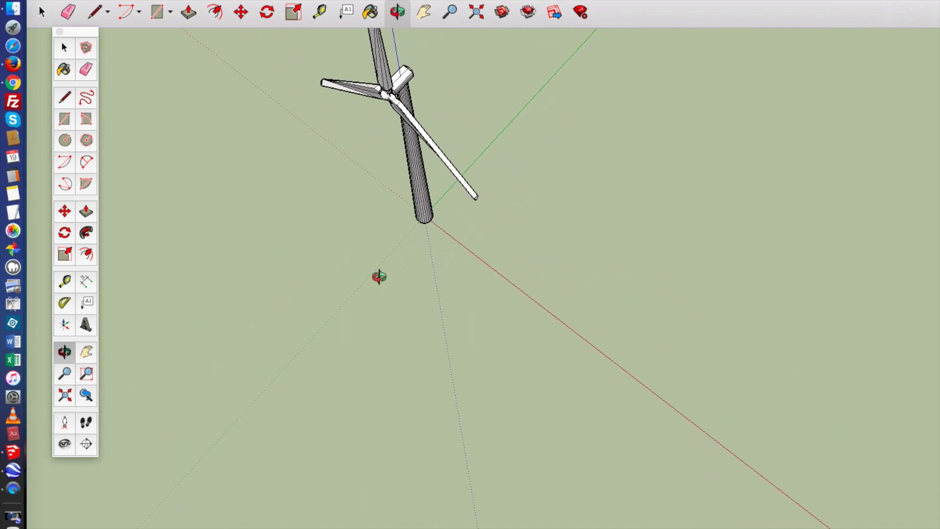
drag(337, 314, 566, 176)
drag(264, 252, 449, 165)
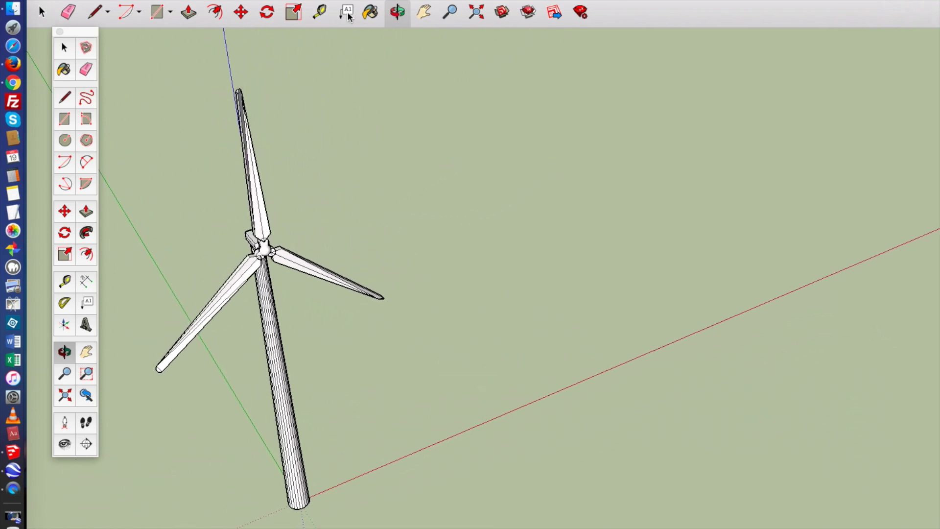
View the whole turbine from farther away near ground level, with the horizon and origin in frame.
click(425, 15)
drag(315, 382, 567, 100)
scroll(566, 154, down, 5)
scroll(562, 185, down, 4)
drag(564, 182, 563, 102)
drag(402, 75, 589, 273)
click(397, 11)
drag(540, 217, 571, 101)
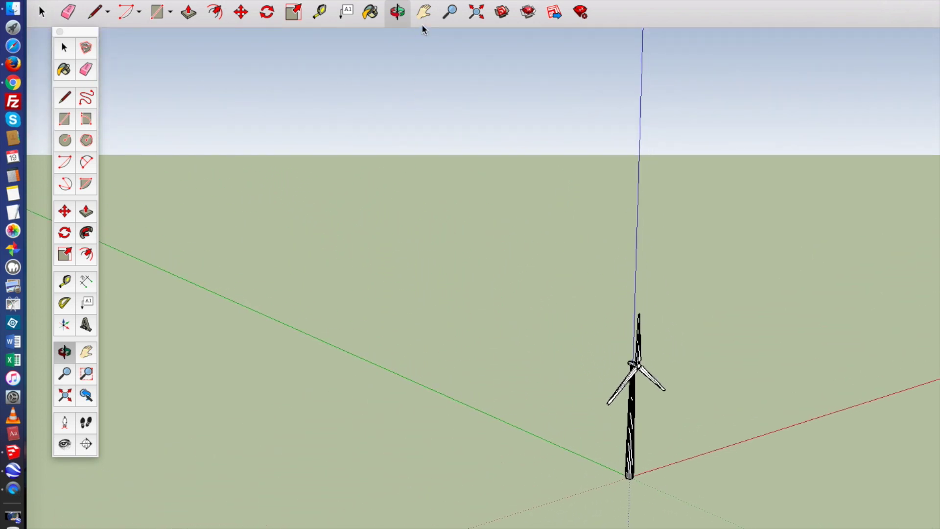
click(423, 12)
drag(634, 410, 473, 226)
drag(396, 233, 388, 234)
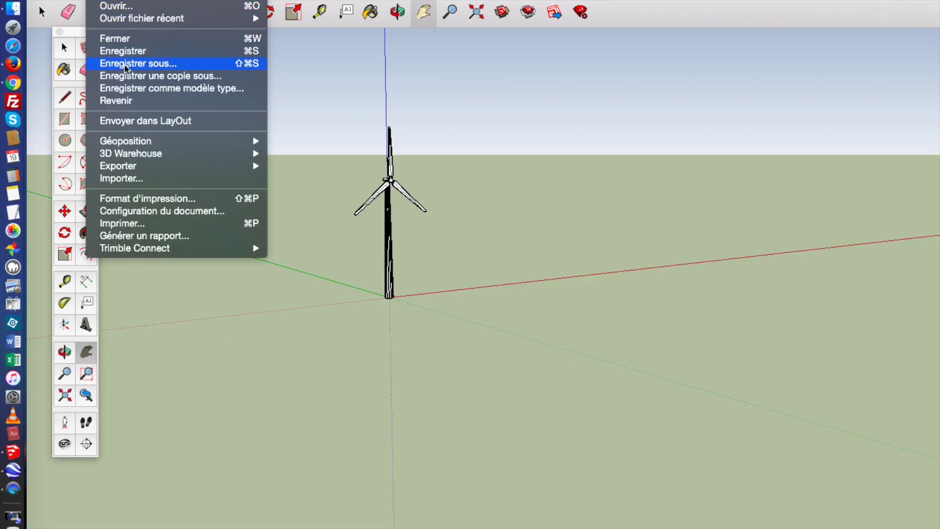
Open the map for adding a geographic location to the model and dismiss the notice about upcoming changes.
mouse_move(132, 140)
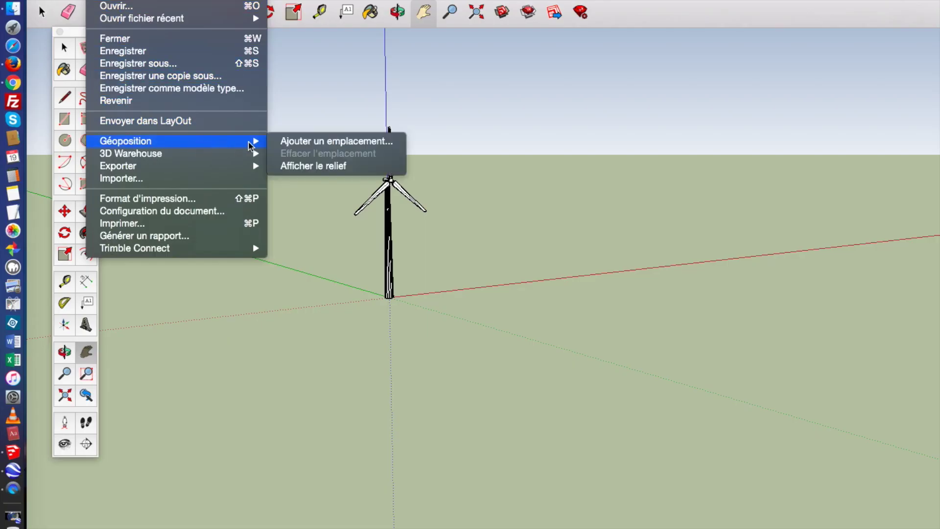
click(311, 141)
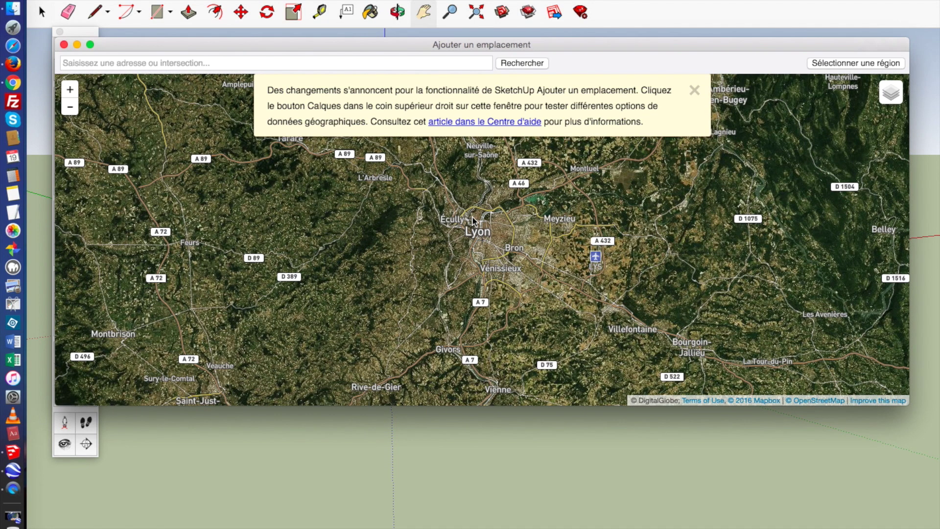
click(694, 91)
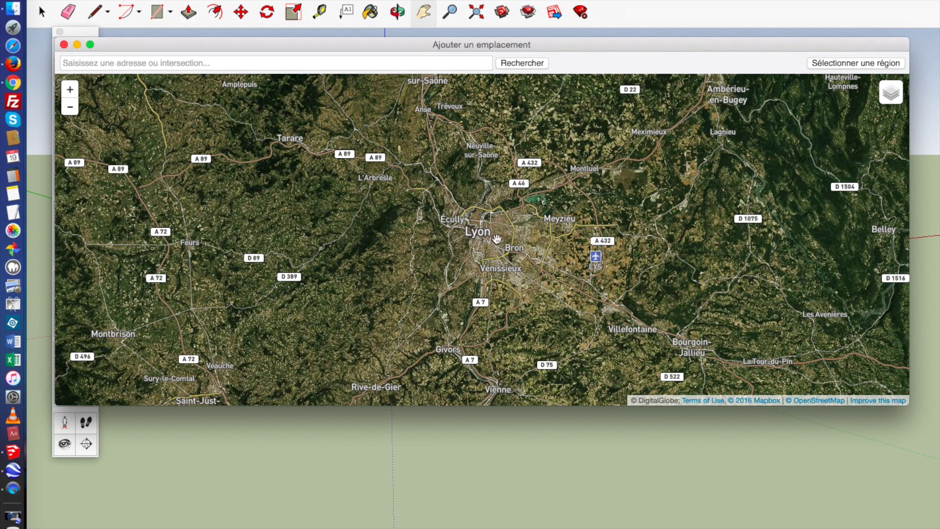
Explore the satellite map of Lyon from the regional overview down to street level around Rue Guilloud.
scroll(497, 238, up, 5)
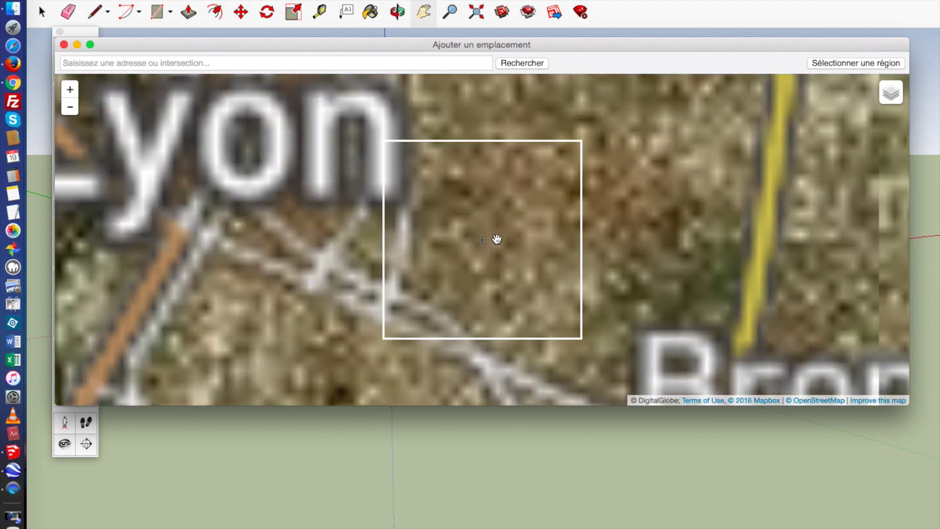
scroll(487, 237, up, 3)
drag(485, 237, 689, 267)
drag(498, 227, 777, 275)
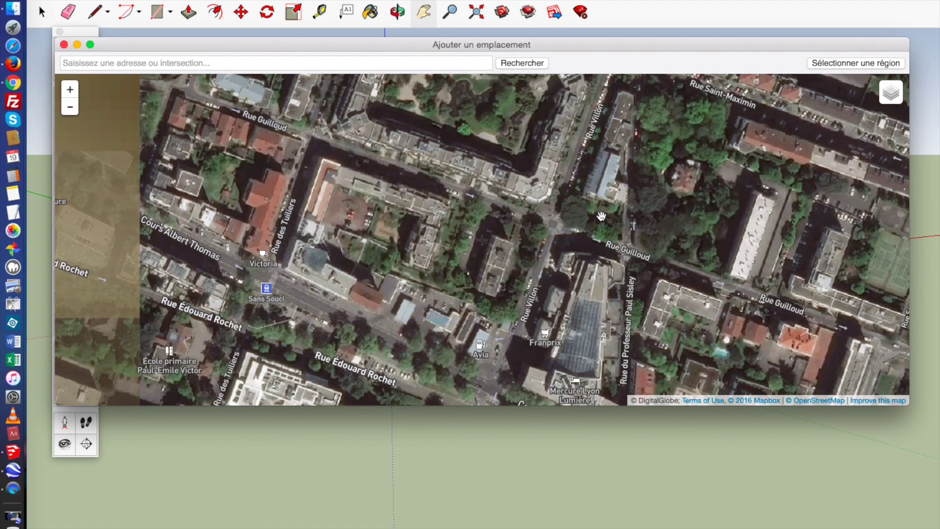
drag(355, 215, 516, 233)
scroll(515, 234, down, 10)
scroll(515, 234, up, 6)
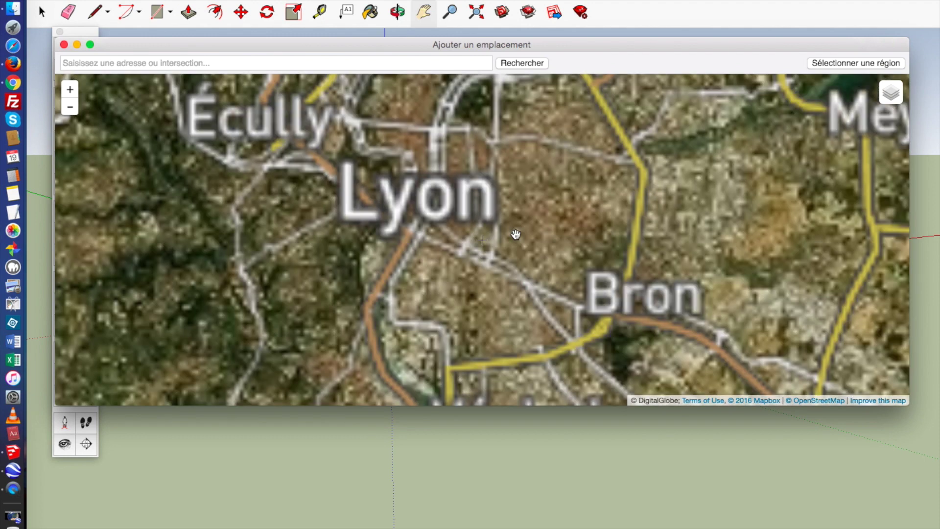
scroll(516, 234, down, 5)
scroll(504, 230, up, 3)
scroll(496, 225, down, 3)
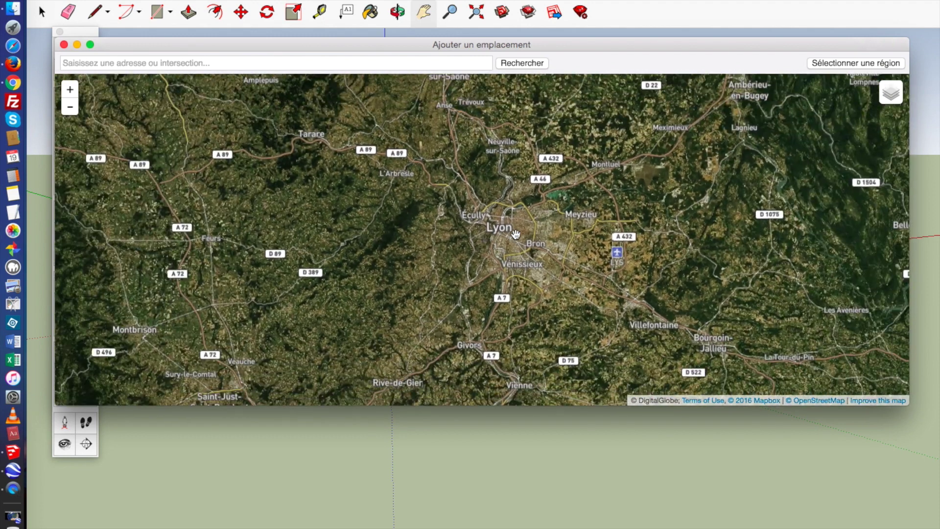
Locate Lyon's 5th arrondissement on the satellite map, down to the streets around Musée Gadagne and ECAM.
click(70, 90)
click(70, 90)
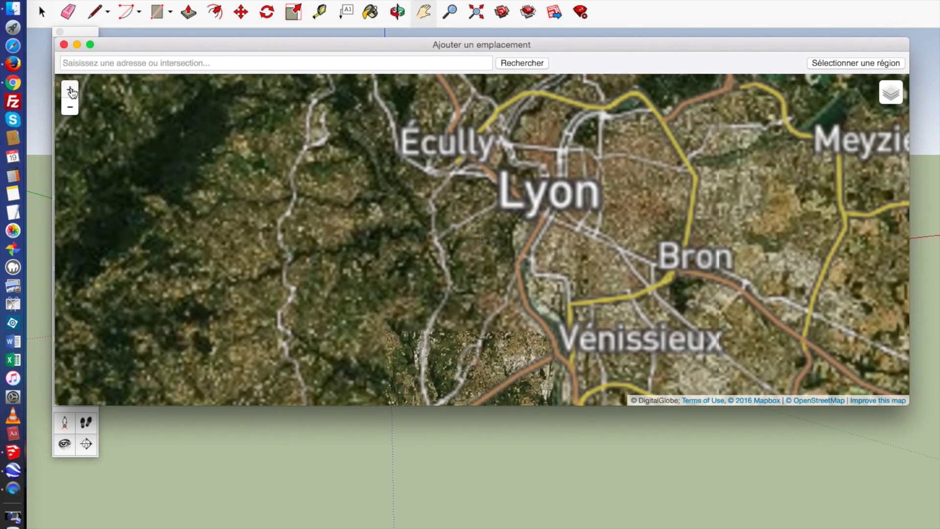
click(71, 90)
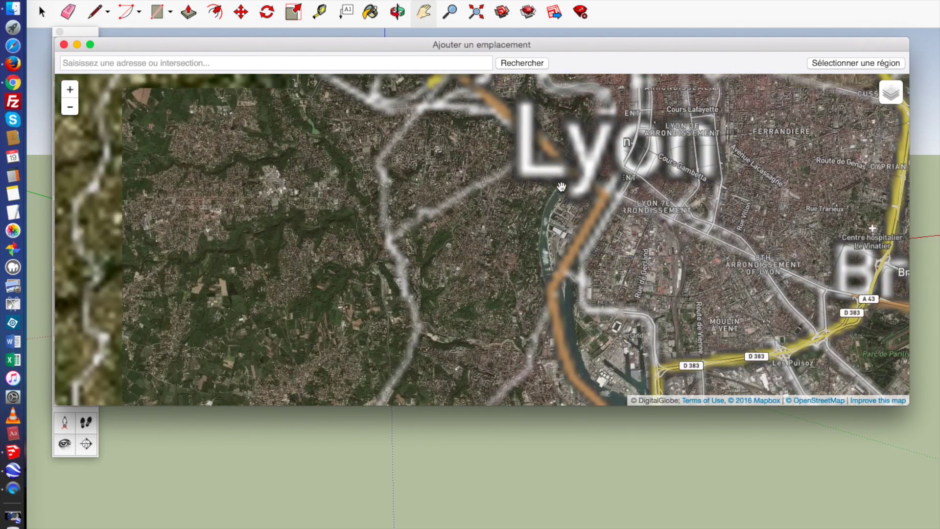
drag(612, 192, 519, 312)
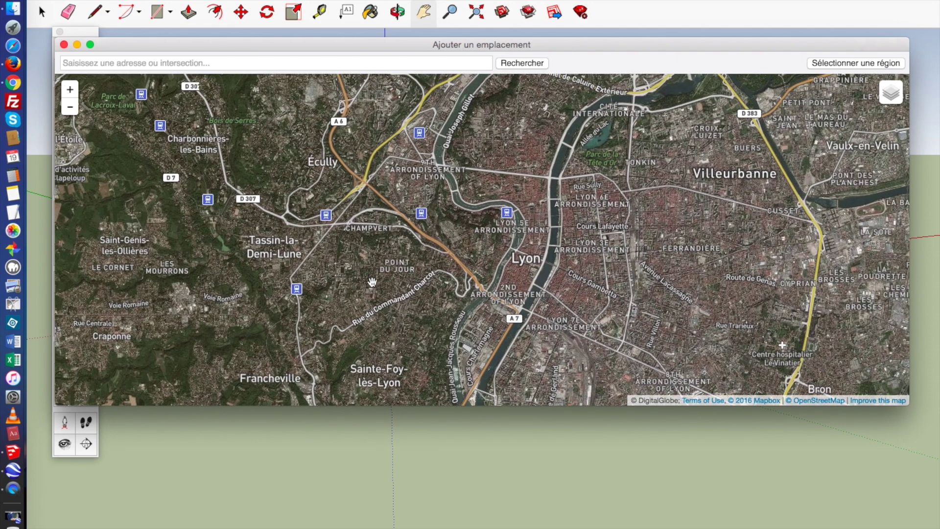
drag(483, 254, 458, 269)
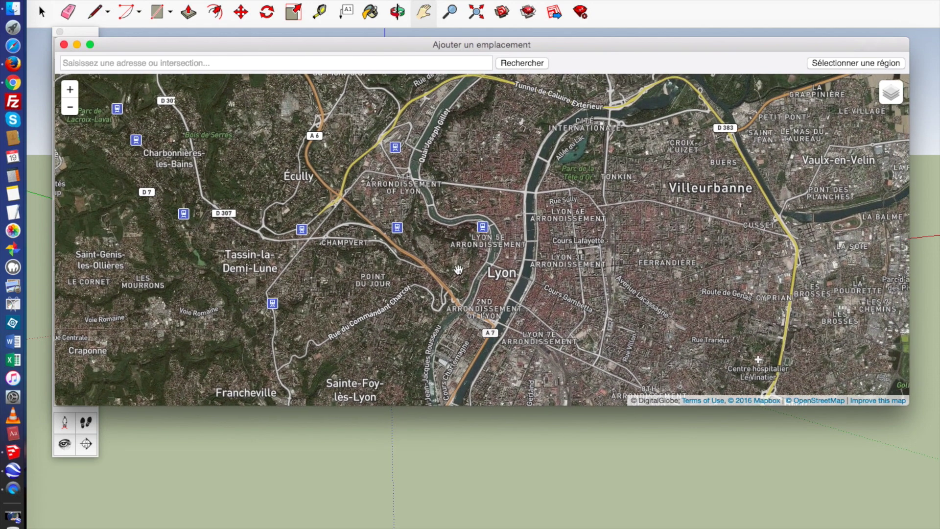
click(70, 91)
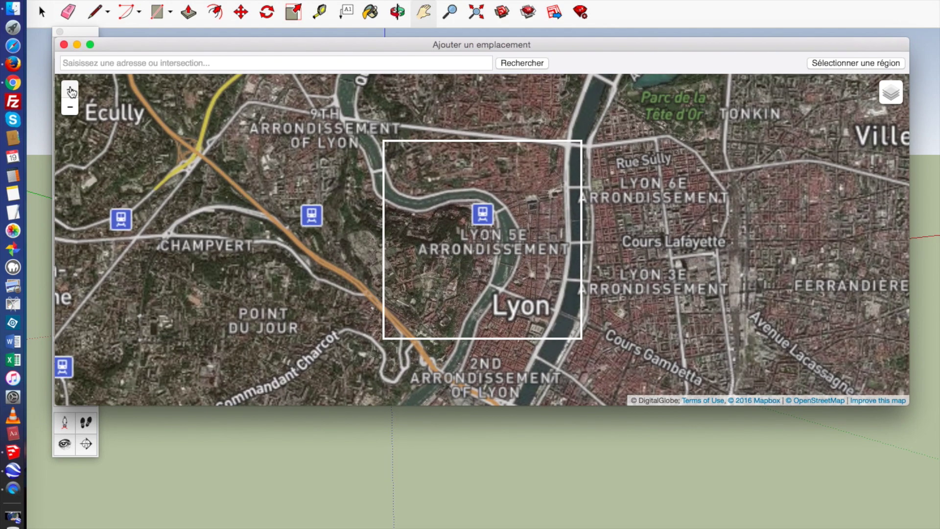
click(70, 91)
click(70, 91)
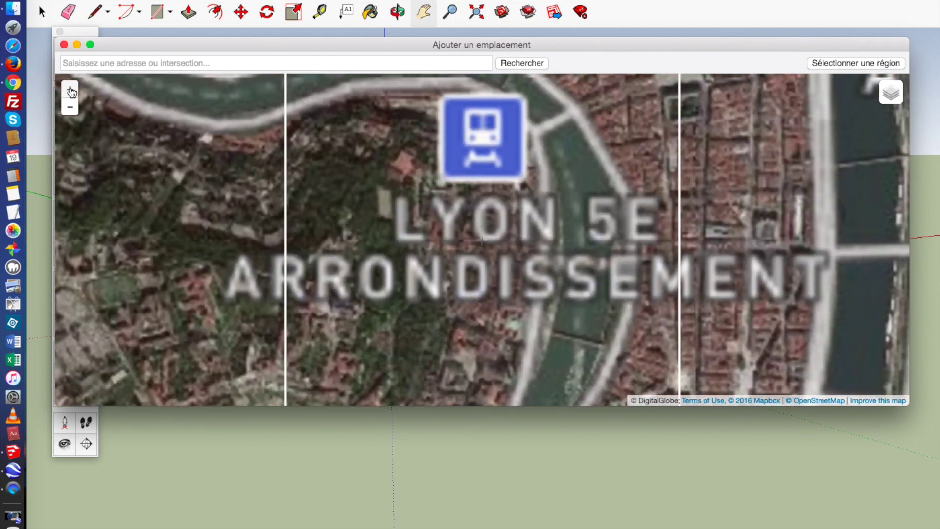
click(70, 91)
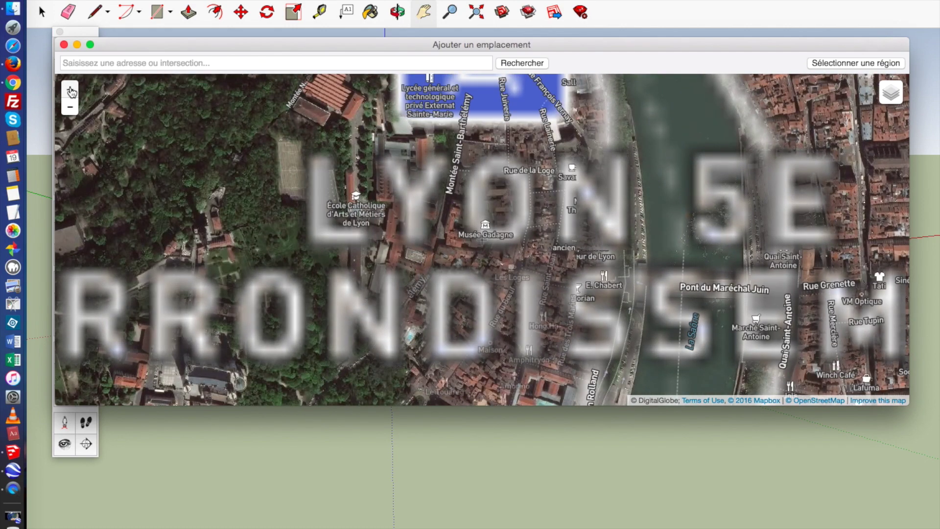
click(70, 91)
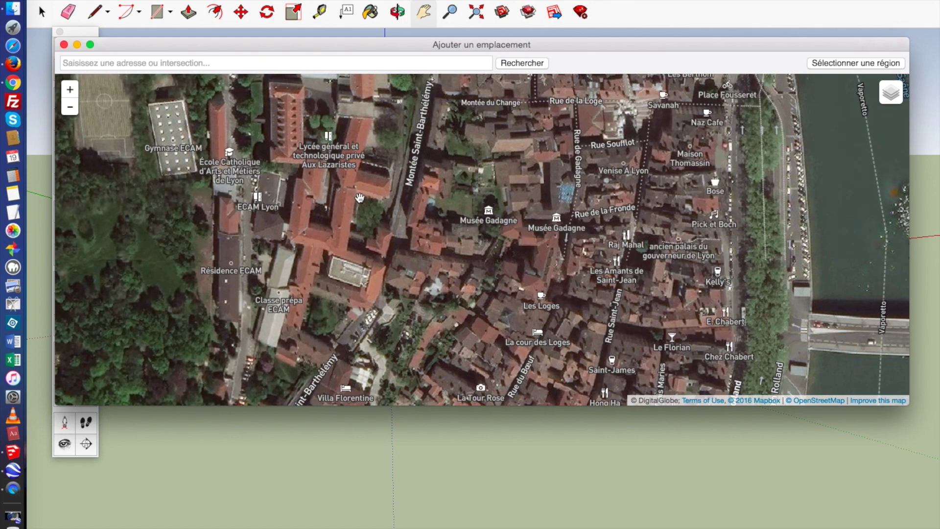
Center the satellite map on the wooded hill around the Tour métallique de Fourvière.
drag(405, 257, 474, 405)
drag(494, 223, 602, 449)
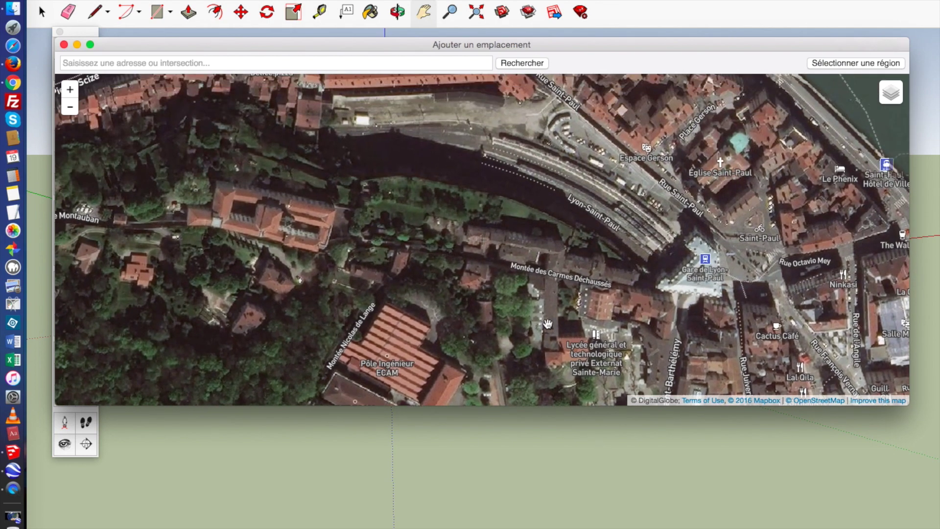
drag(518, 220, 676, 97)
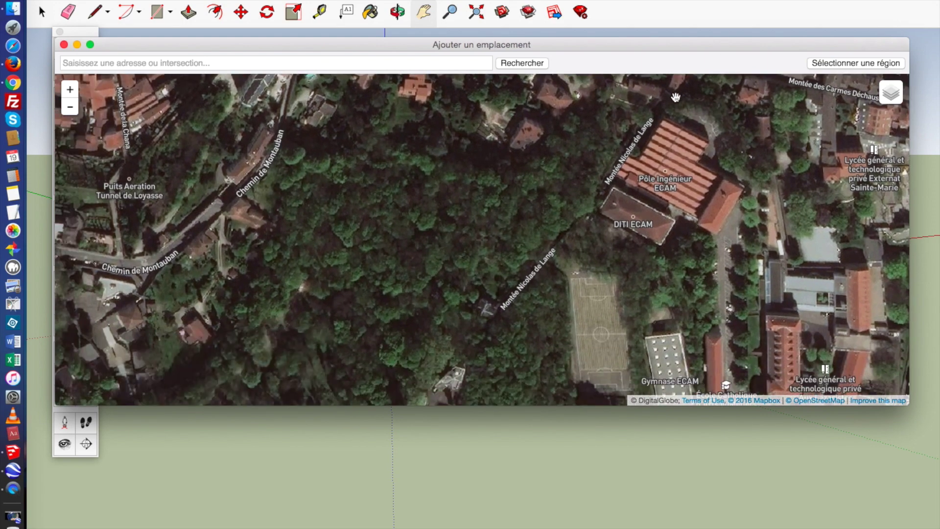
drag(545, 279, 655, 126)
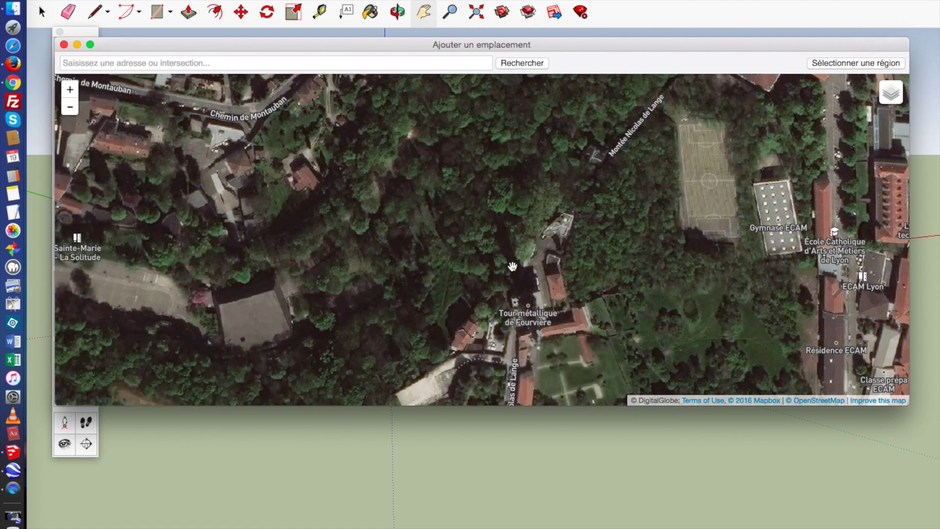
drag(512, 267, 510, 226)
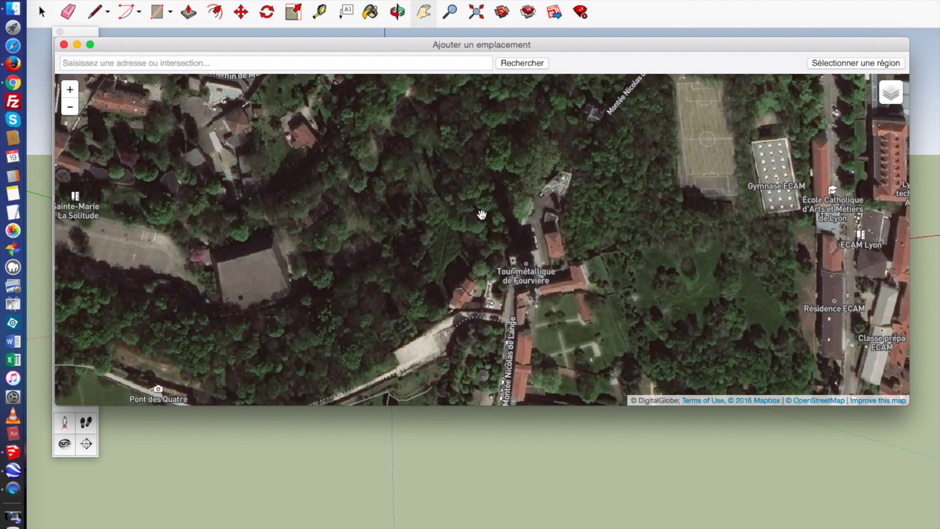
drag(501, 218, 454, 197)
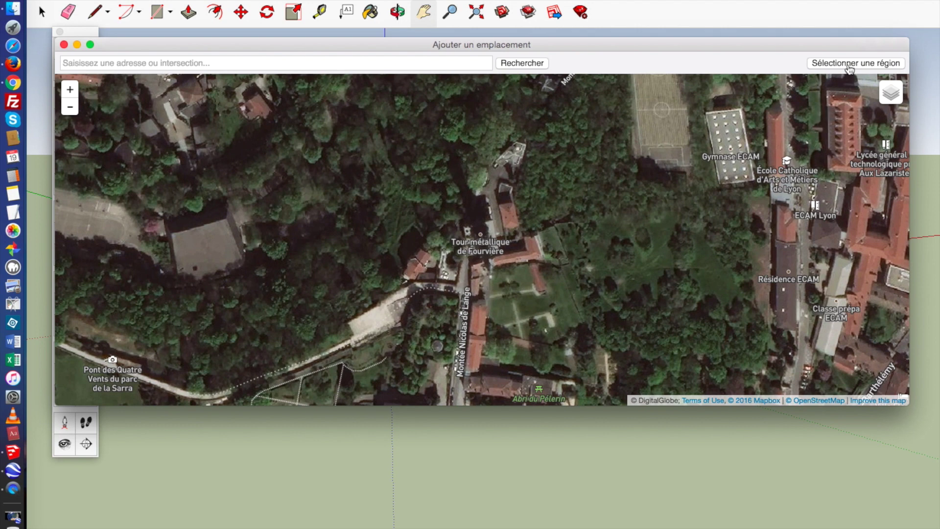
drag(682, 204, 674, 264)
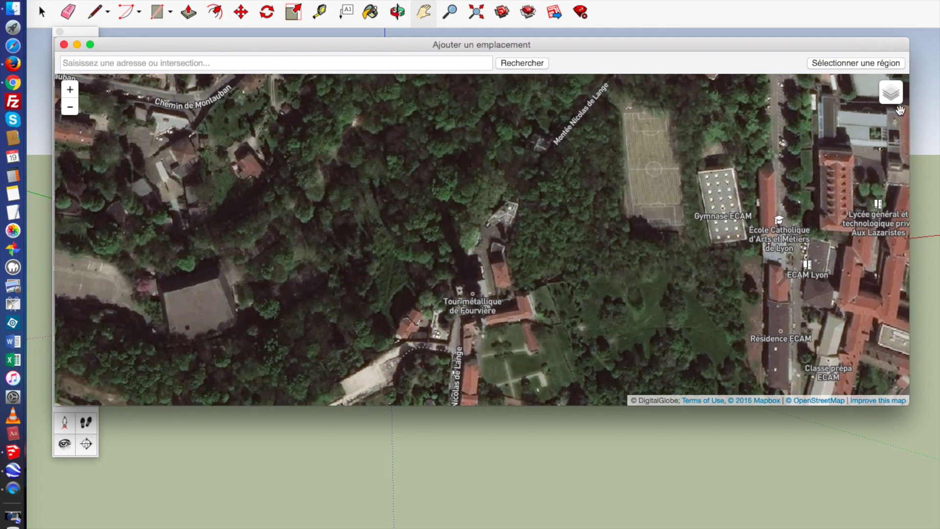
Capture a region around the Tour métallique de Fourvière, reaching into the surrounding woods, as the model's geographic location.
click(852, 64)
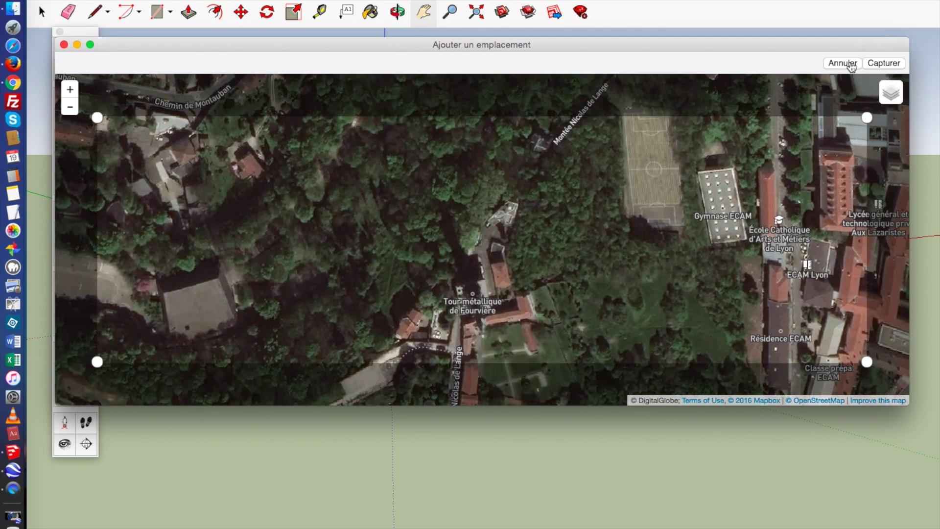
drag(867, 118, 535, 192)
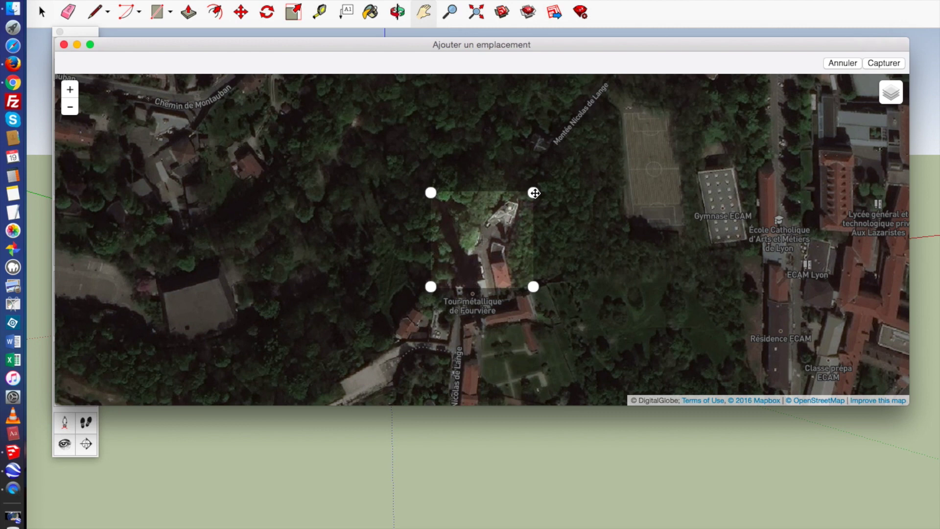
drag(535, 193, 592, 138)
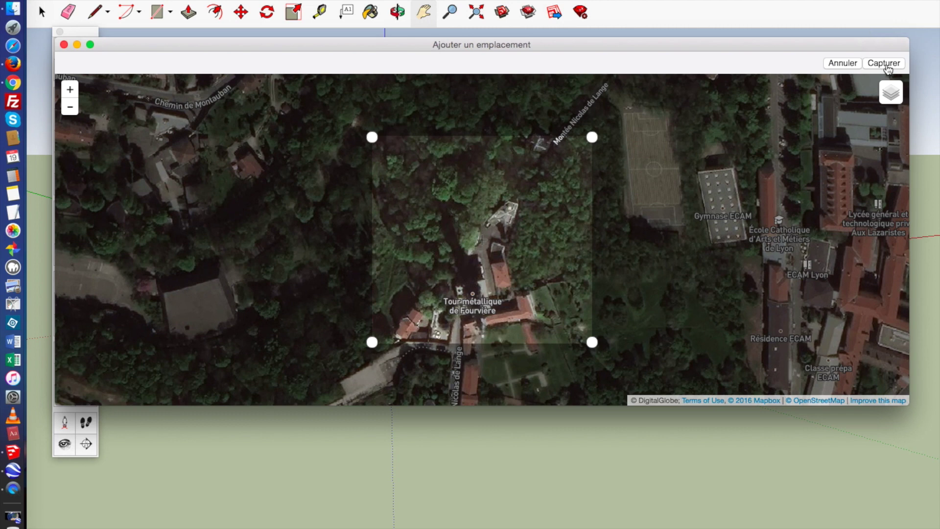
click(886, 66)
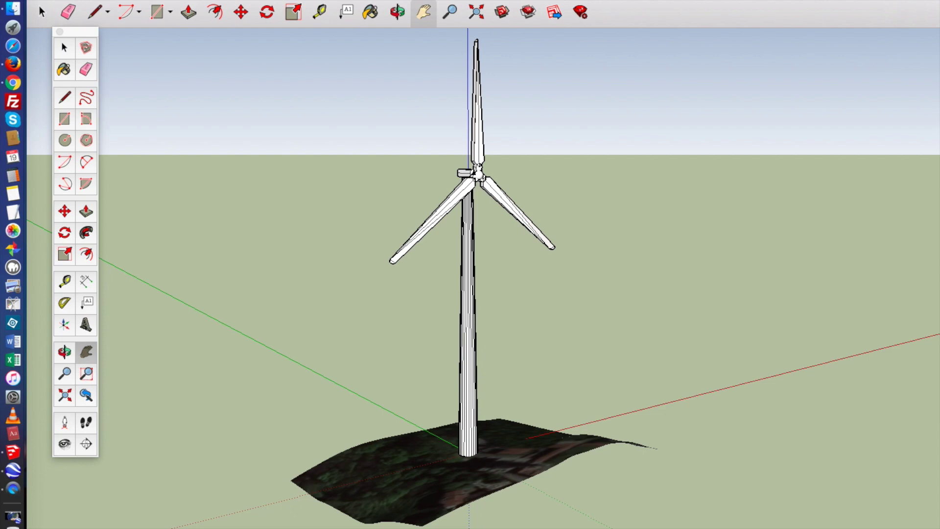
Save the model as the SketchUp file Sans titre in Documents, have its minor errors fixed and close the validity report.
click(104, 0)
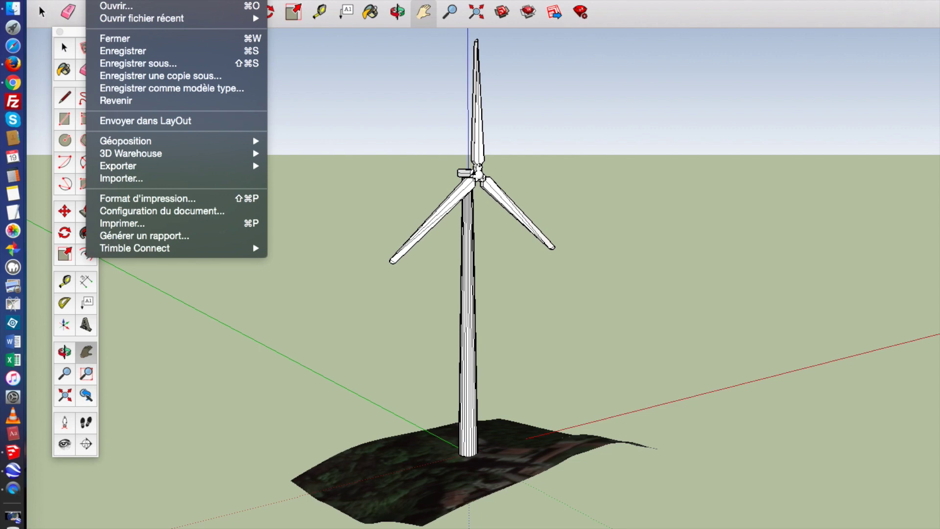
click(134, 68)
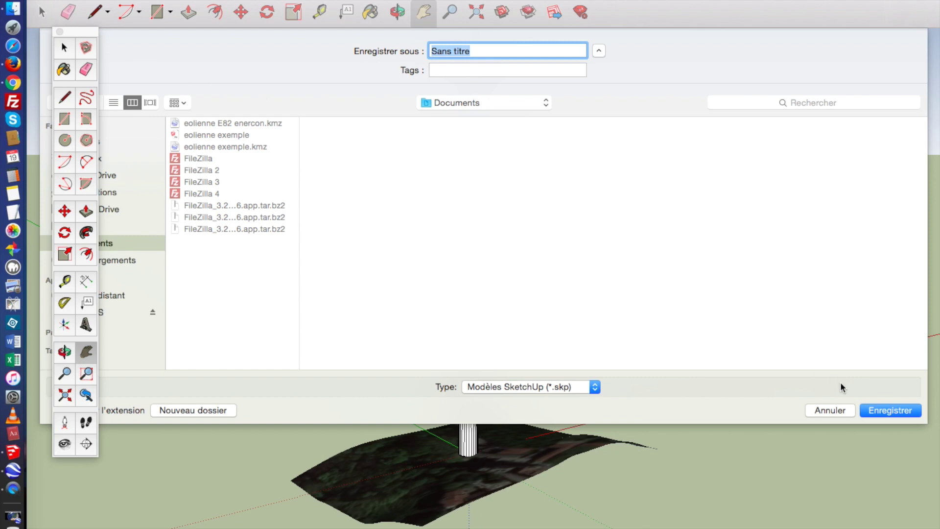
click(885, 410)
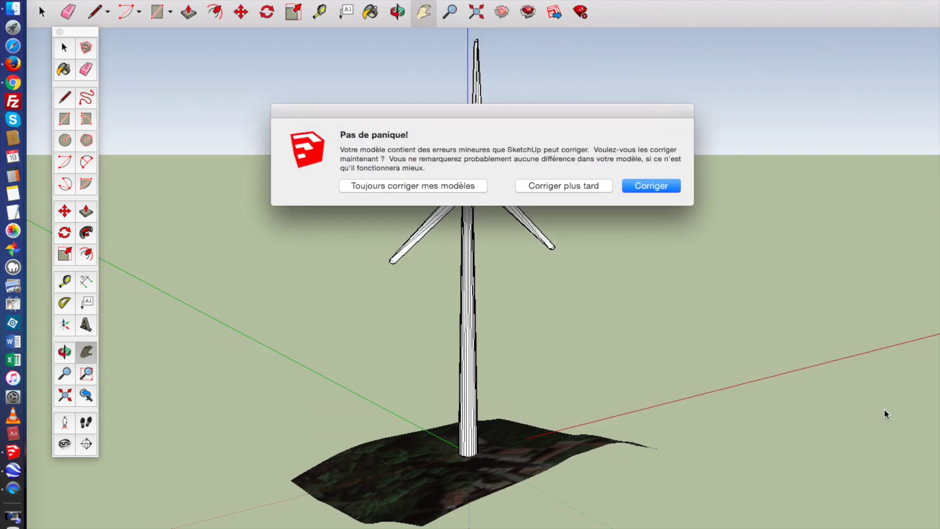
click(653, 186)
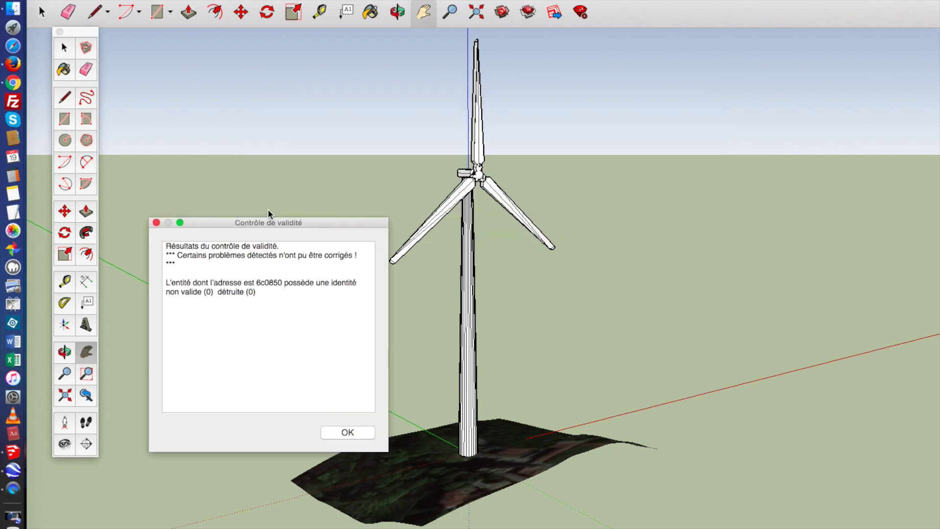
click(157, 222)
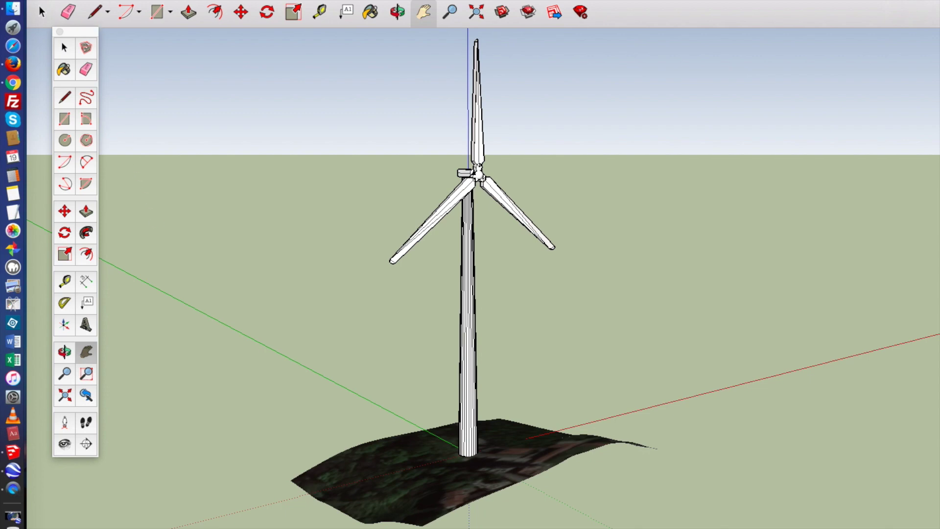
Export the 3D model to Documents as a Google Earth file (*.kmz) named Sans titre, fixing model errors and closing the validity report.
click(103, 0)
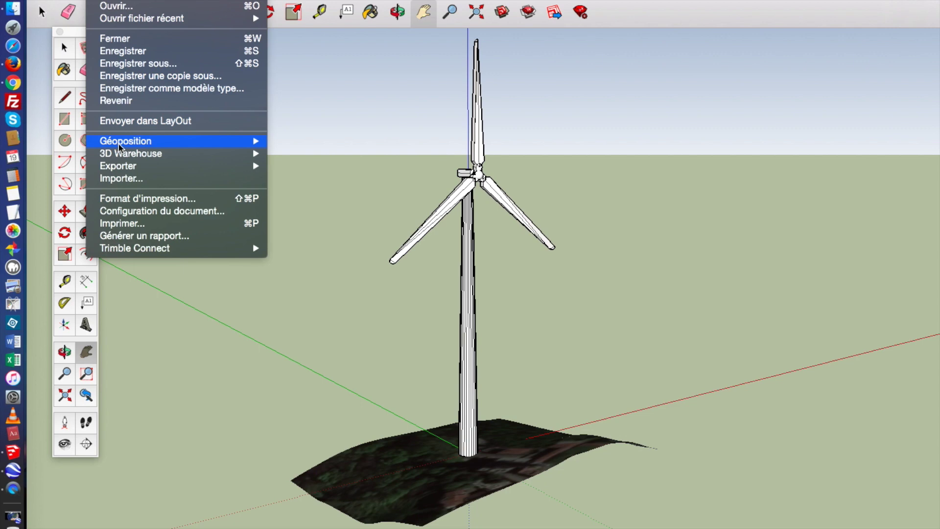
mouse_move(221, 168)
click(288, 166)
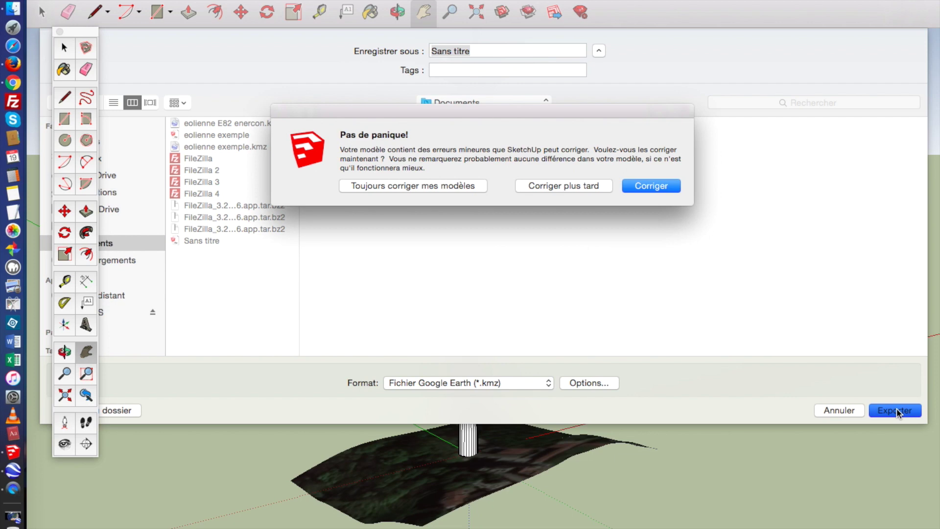
click(650, 186)
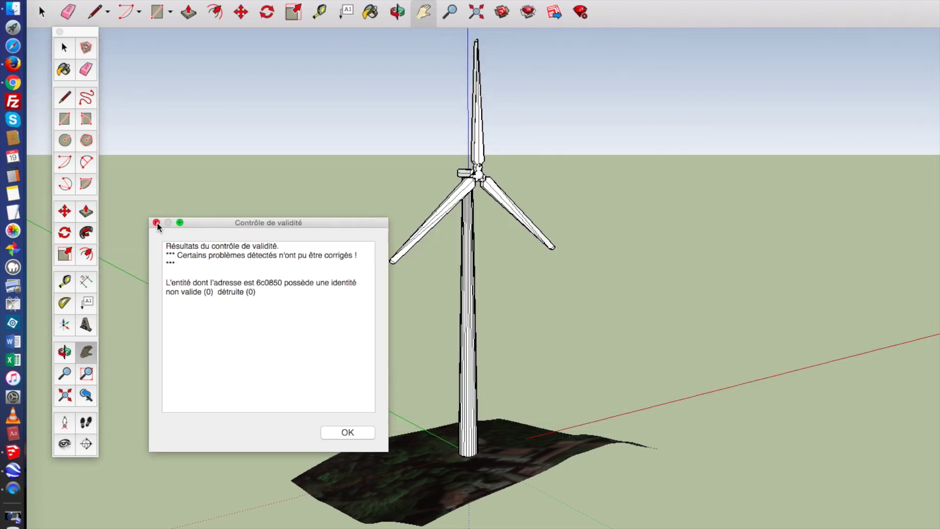
click(156, 223)
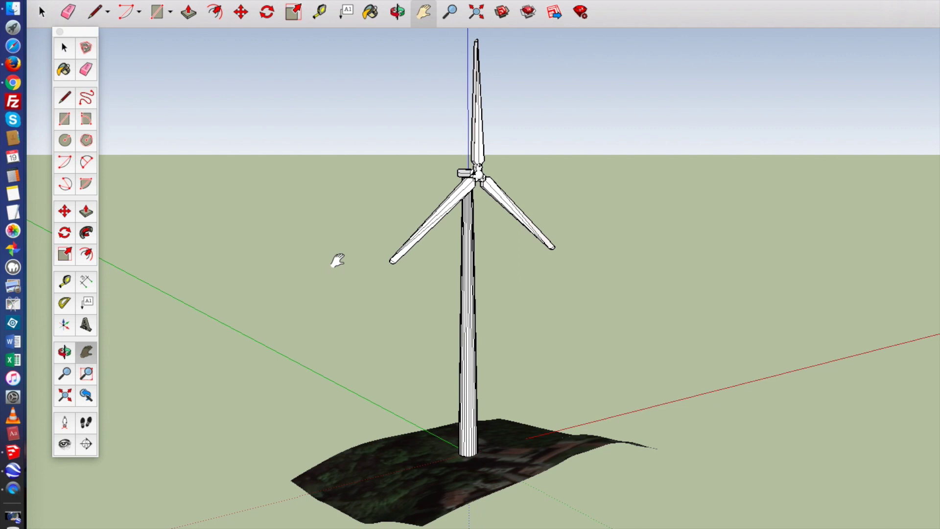
Switch to Google Earth, open Sans titre.kmz from the Documents folder in Finder, and view the turbine on Fourvière hill from a distance.
click(13, 471)
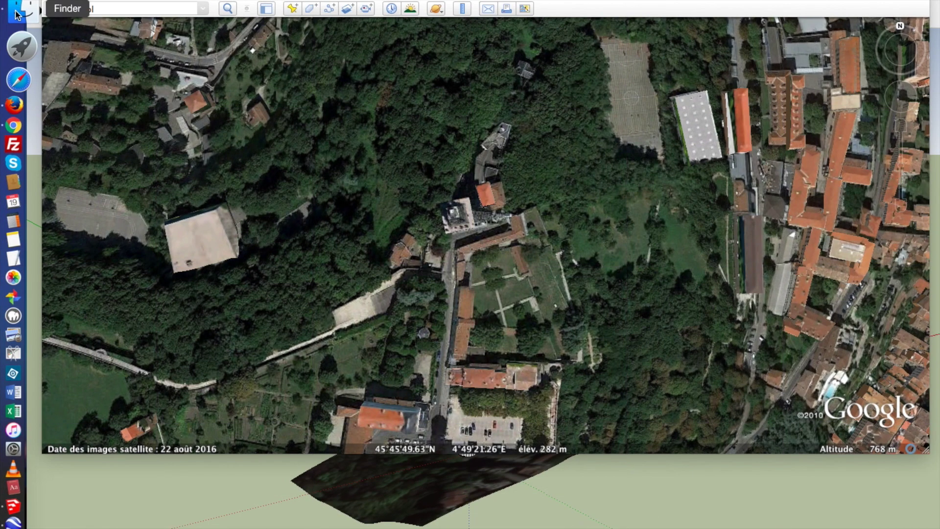
click(16, 14)
click(175, 225)
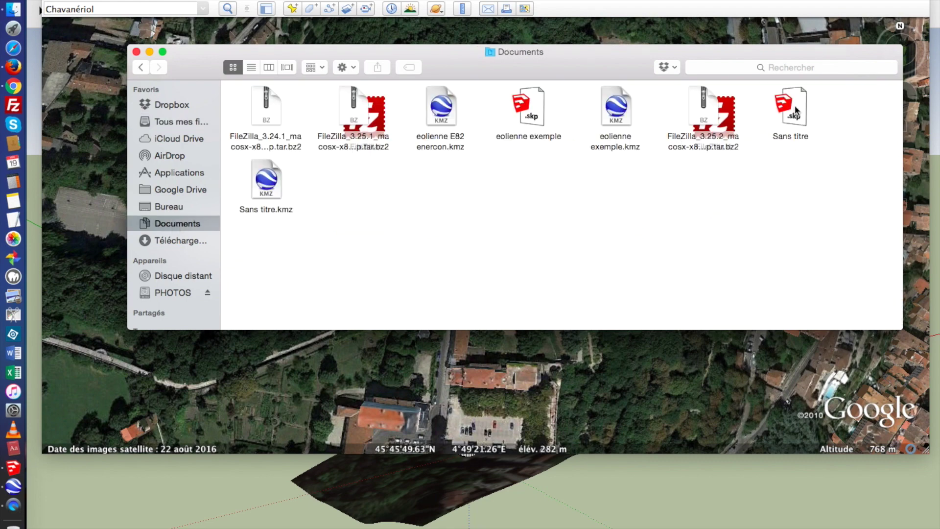
drag(266, 185, 265, 188)
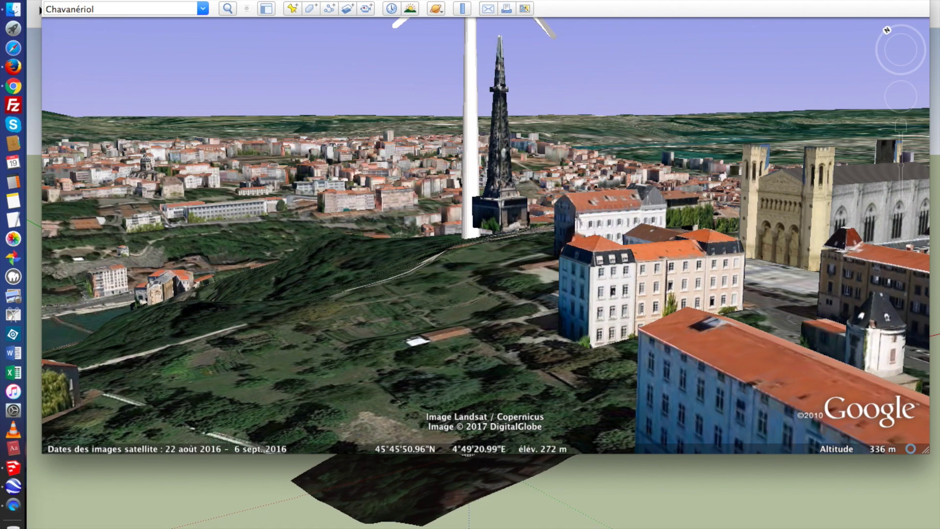
drag(562, 388, 722, 182)
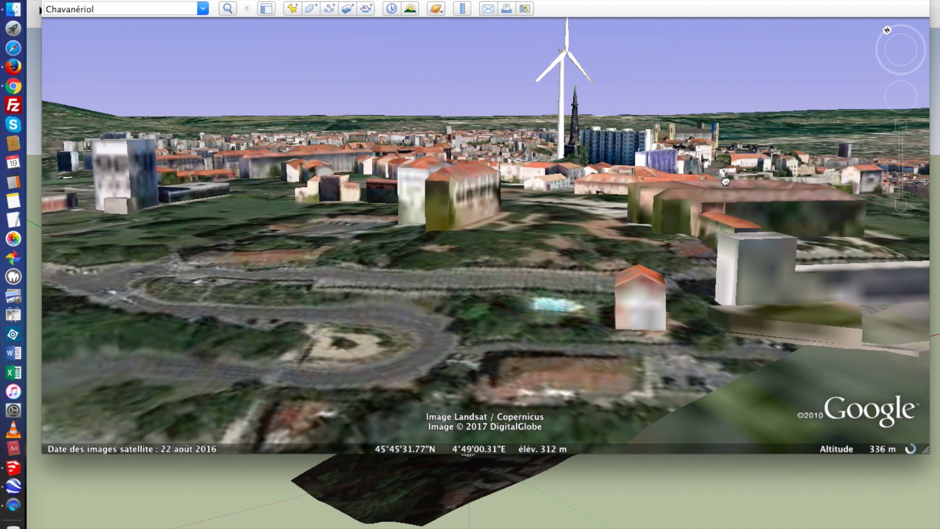